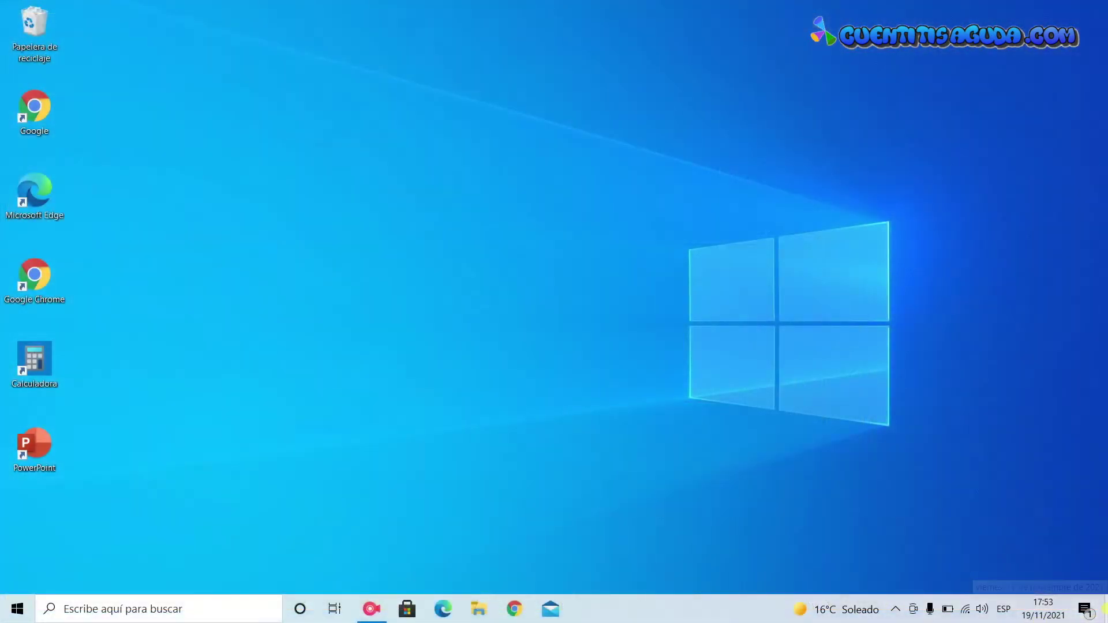
# Open the notification center and the taskbar's date and time calendar.
pyautogui.click(1085, 610)
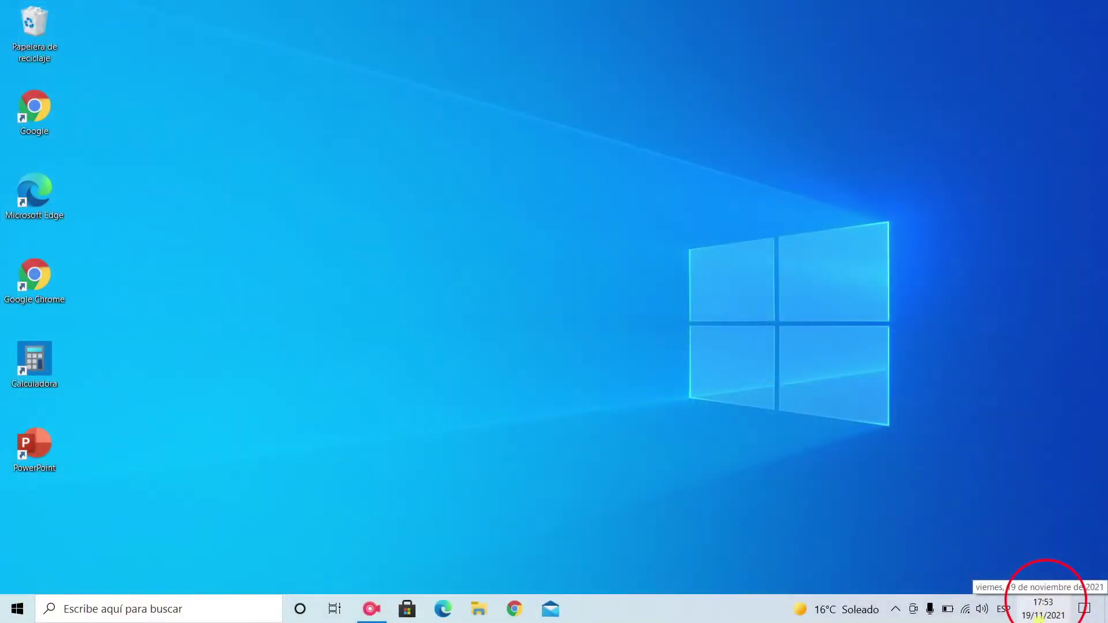
pyautogui.click(1039, 615)
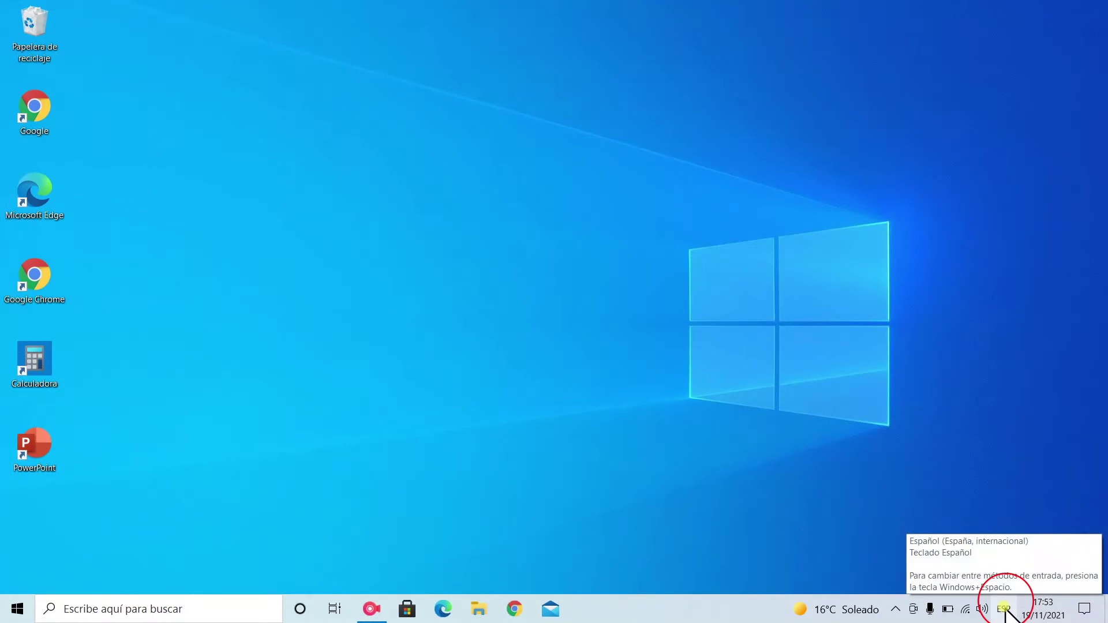
# Switch the input language to Inglés (Reino Unido) and back to Español (España, internacional).
pyautogui.click(1005, 610)
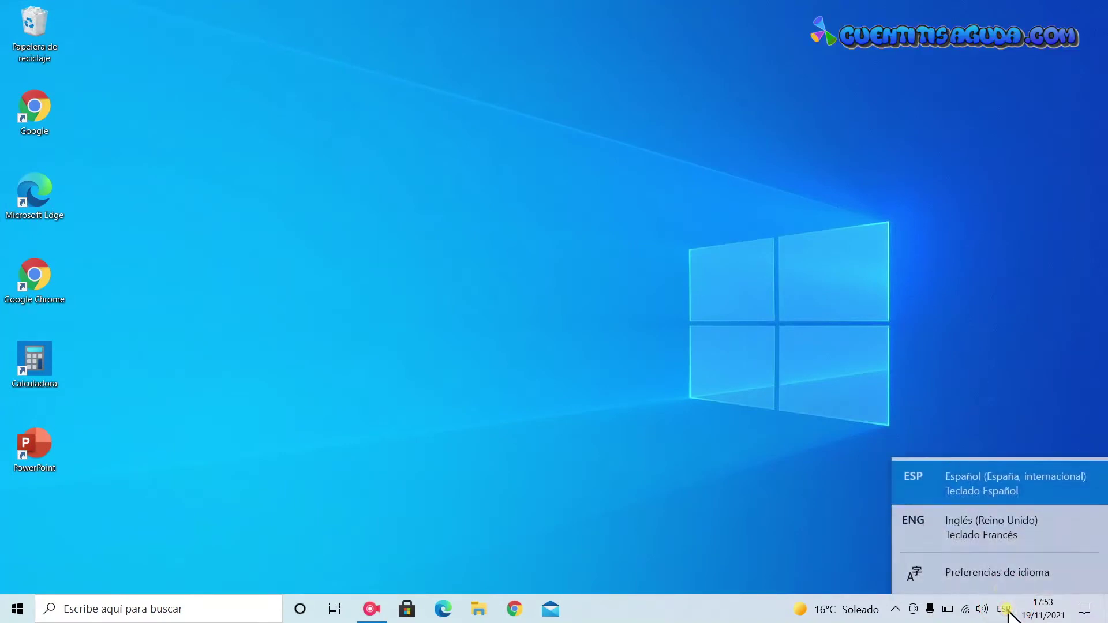
pyautogui.click(995, 528)
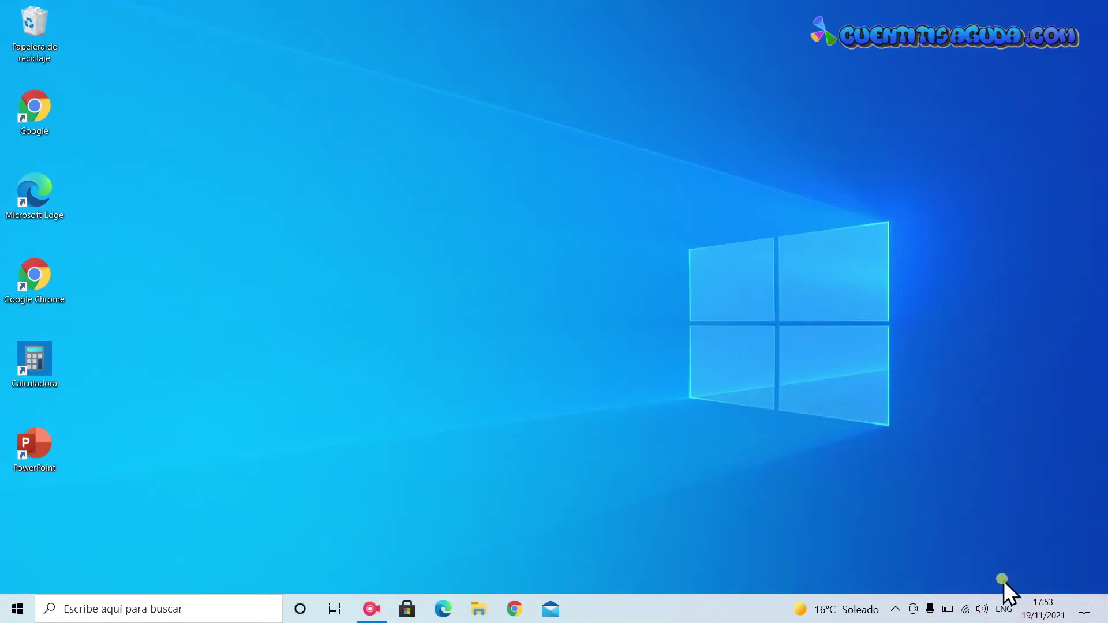
pyautogui.click(1002, 610)
pyautogui.click(994, 484)
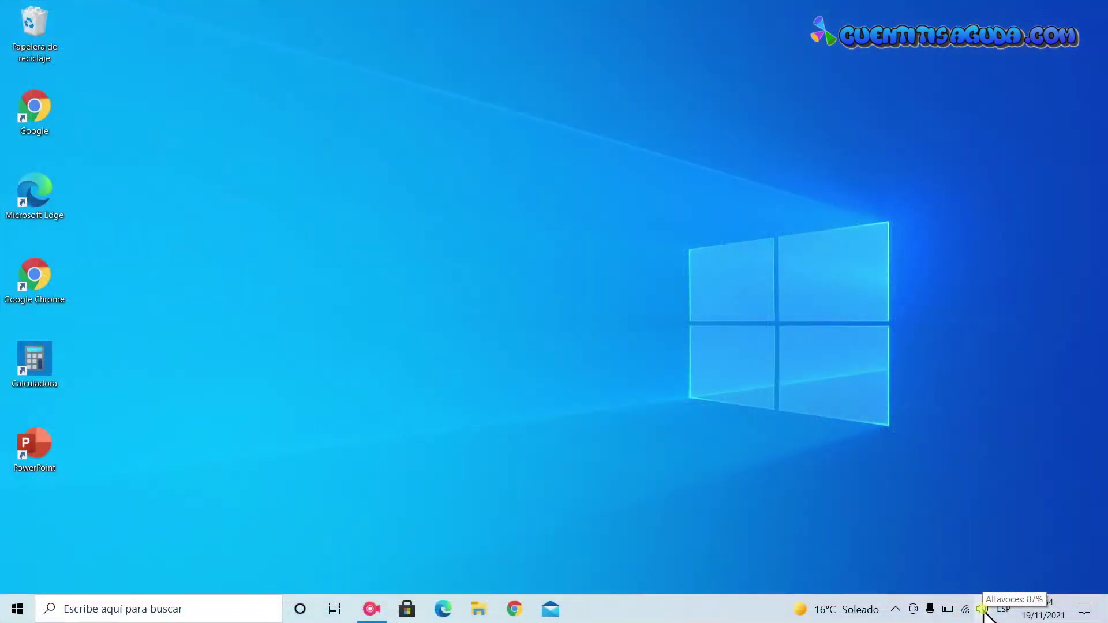
# Examine the speaker volume, network, battery and Reunirse ahora items in the taskbar's notification area.
pyautogui.click(983, 610)
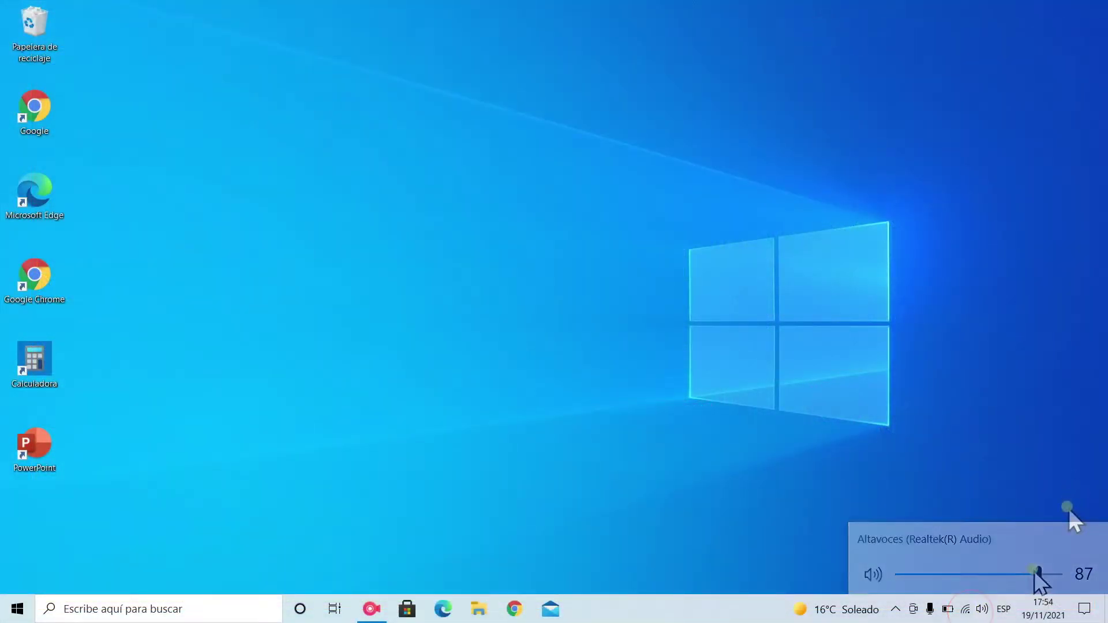
pyautogui.click(1054, 521)
pyautogui.click(967, 611)
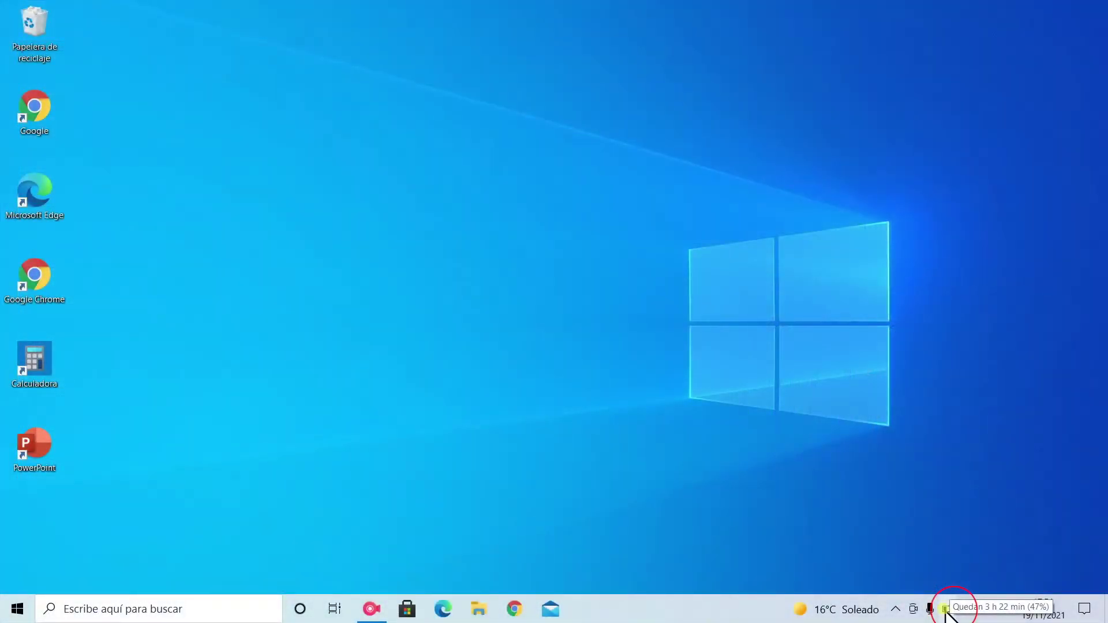
pyautogui.click(947, 610)
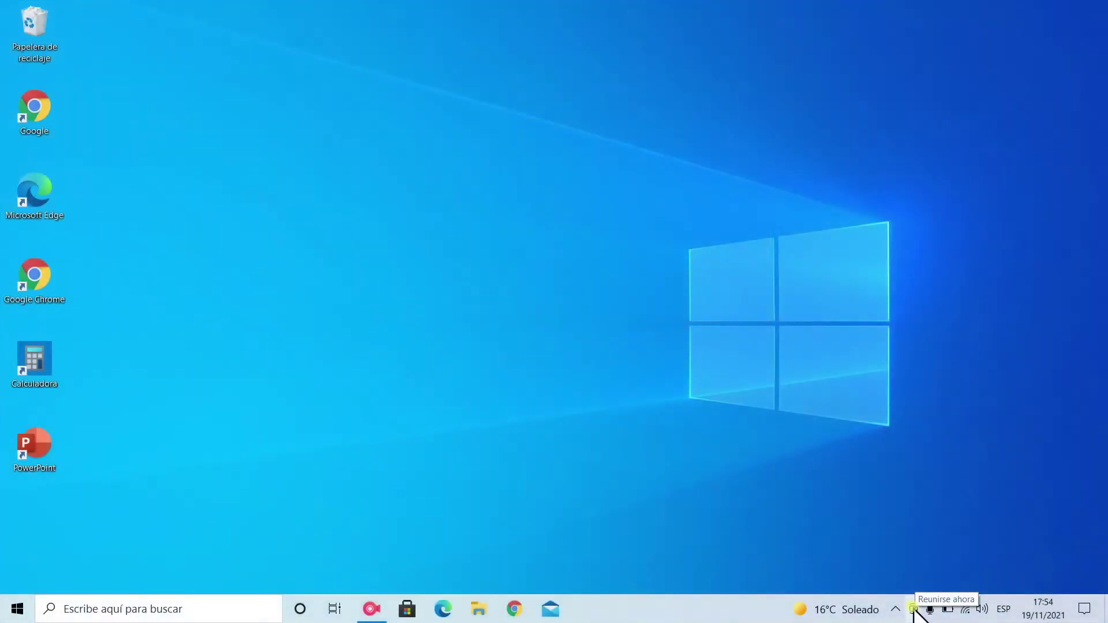
pyautogui.click(914, 614)
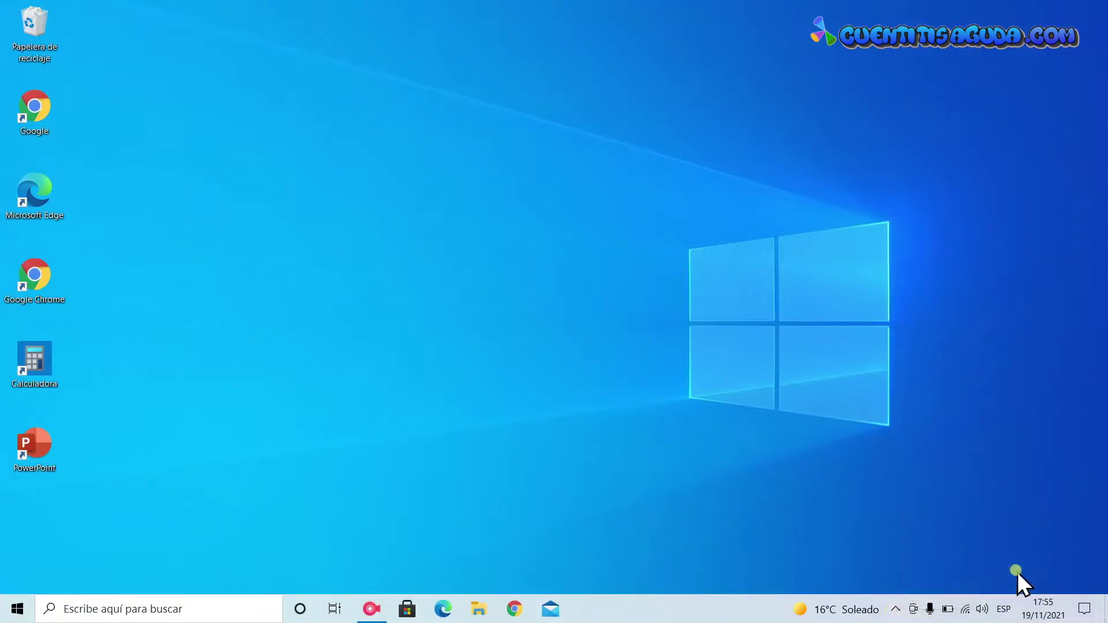
# Show the hidden notification icons, and browse the weather and news feed.
pyautogui.click(895, 611)
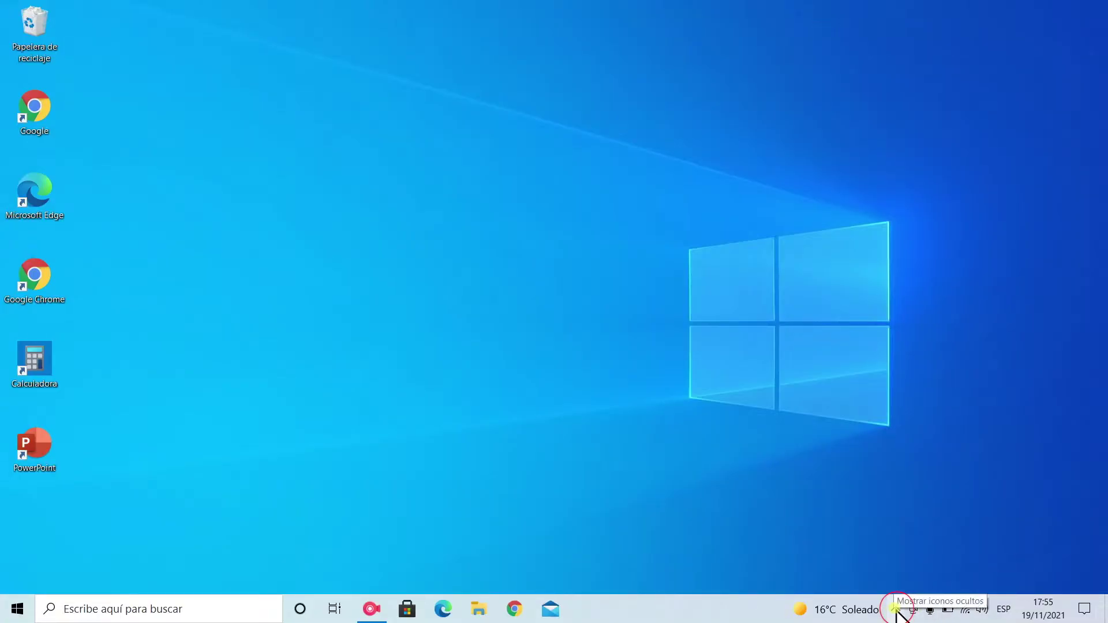
pyautogui.click(895, 611)
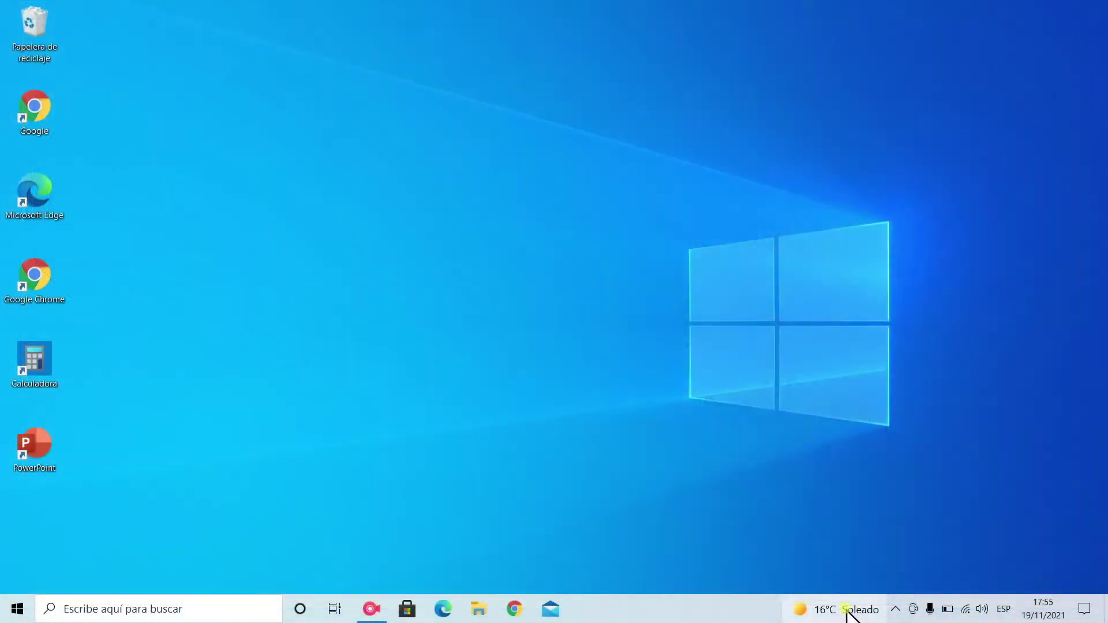
pyautogui.click(849, 611)
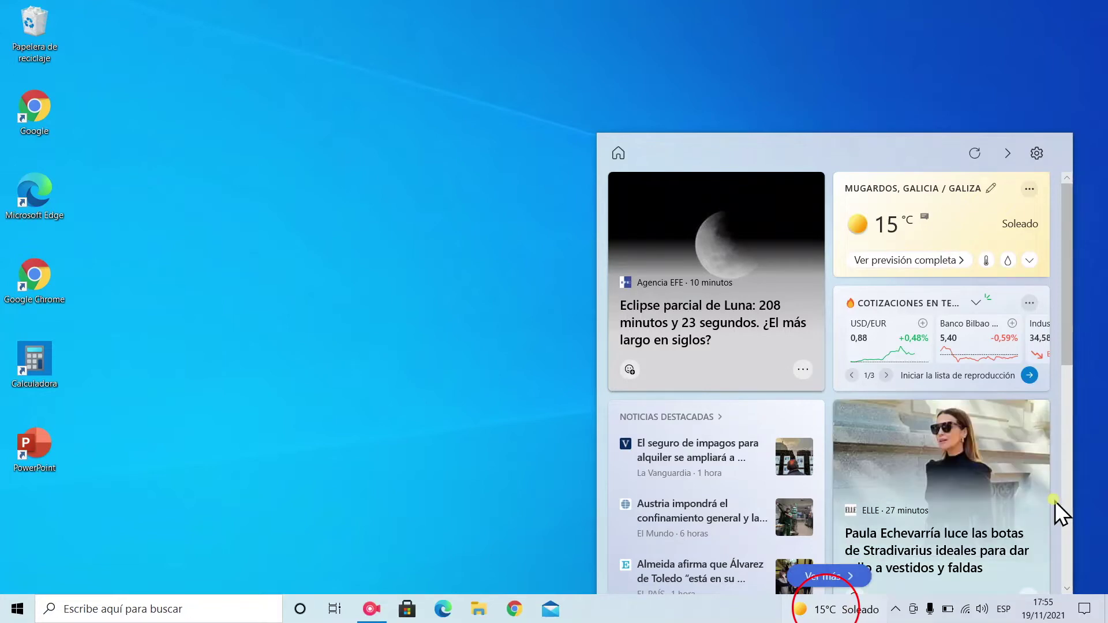
pyautogui.scroll(-12, 1057, 502)
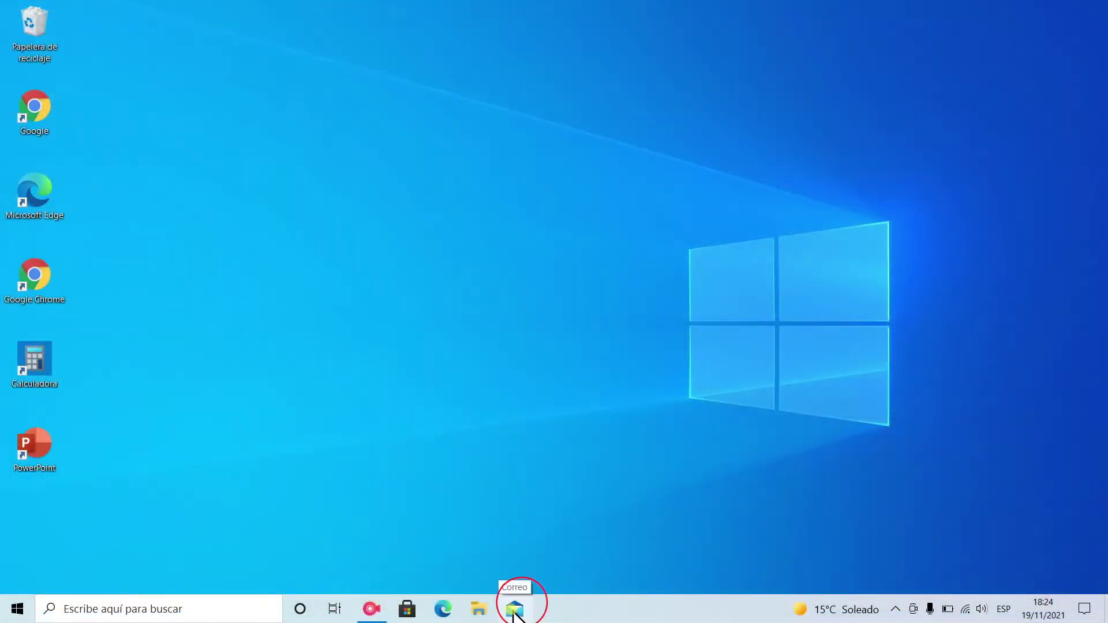
# Open the Correo mail app.
pyautogui.click(515, 609)
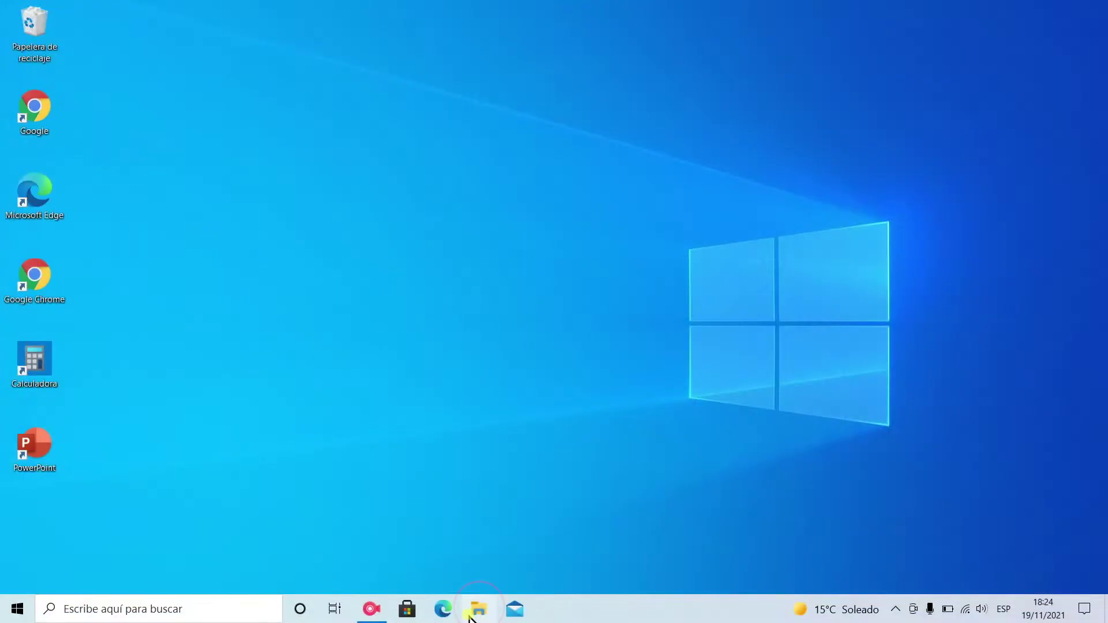
# Open the disneyland picture stored in the Imágenes folder using File Explorer.
pyautogui.click(477, 616)
pyautogui.click(477, 612)
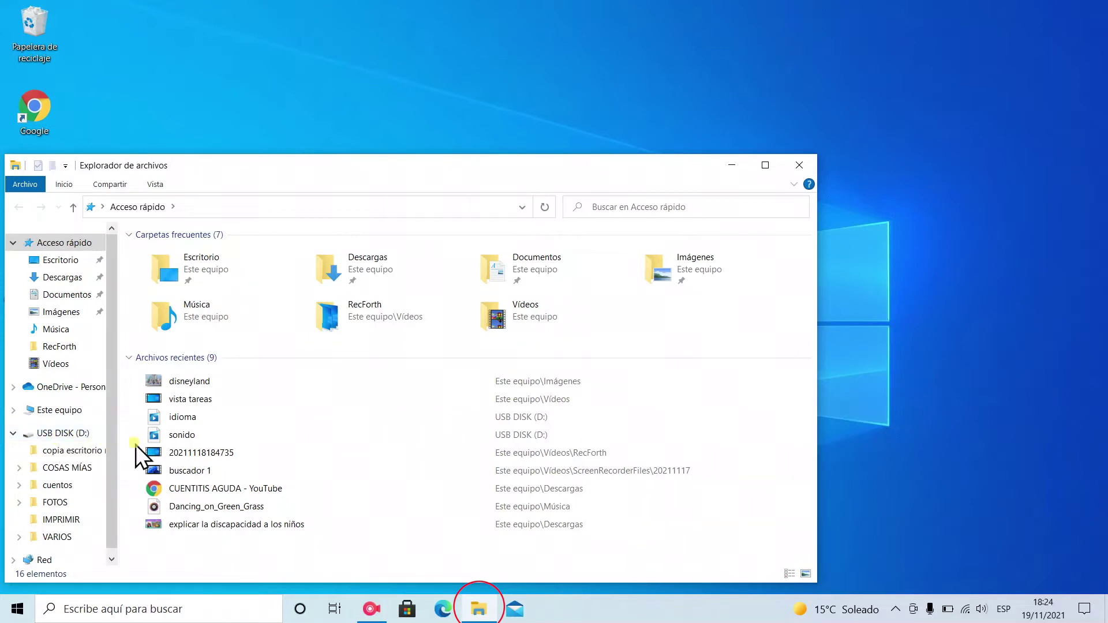
pyautogui.click(689, 262)
pyautogui.doubleClick(687, 264)
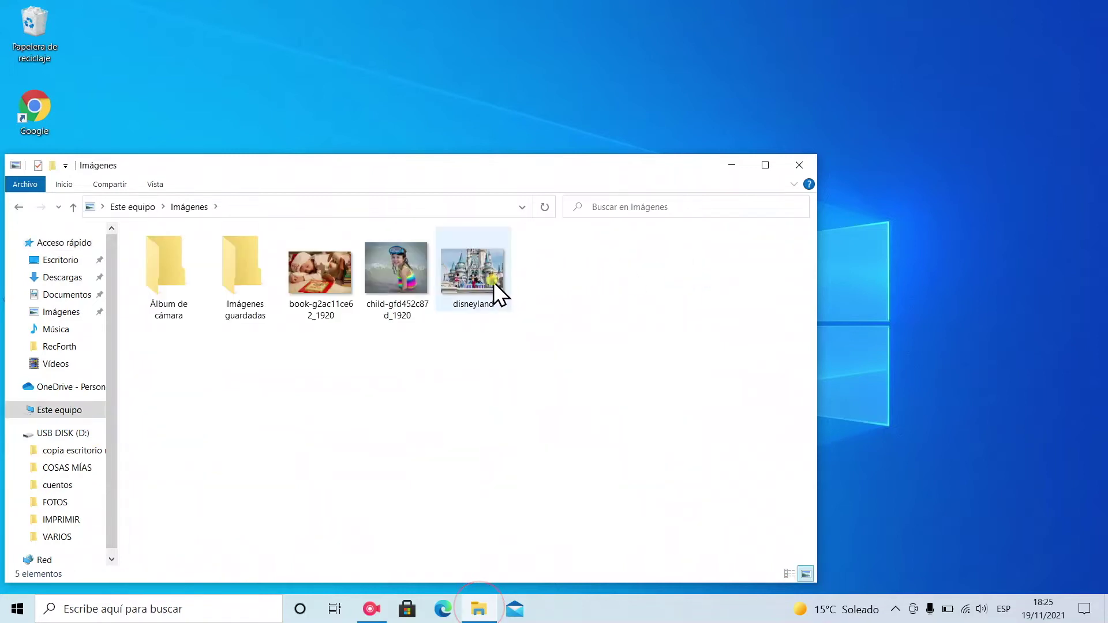
pyautogui.doubleClick(489, 303)
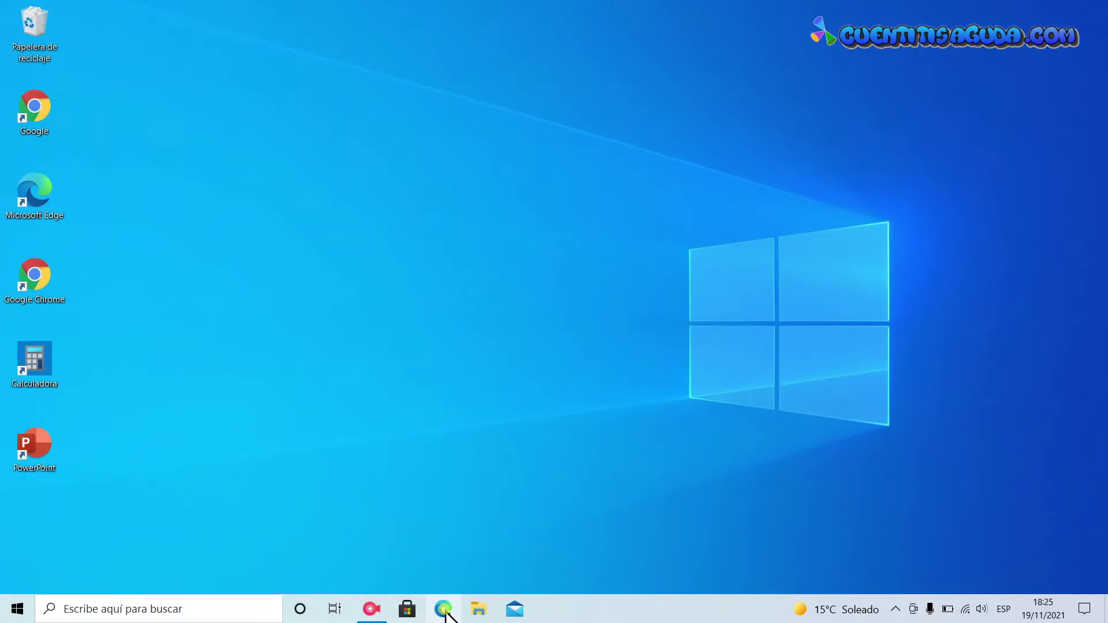
# Switch to Microsoft Edge and search the web for "París".
pyautogui.click(445, 611)
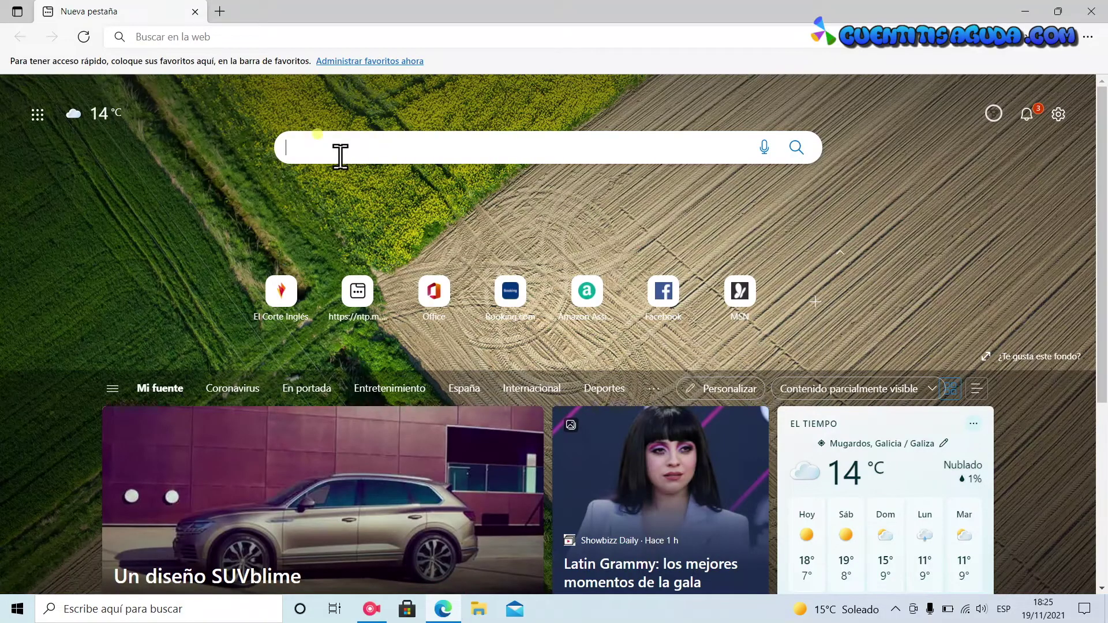
pyautogui.click(341, 156)
pyautogui.write('París')
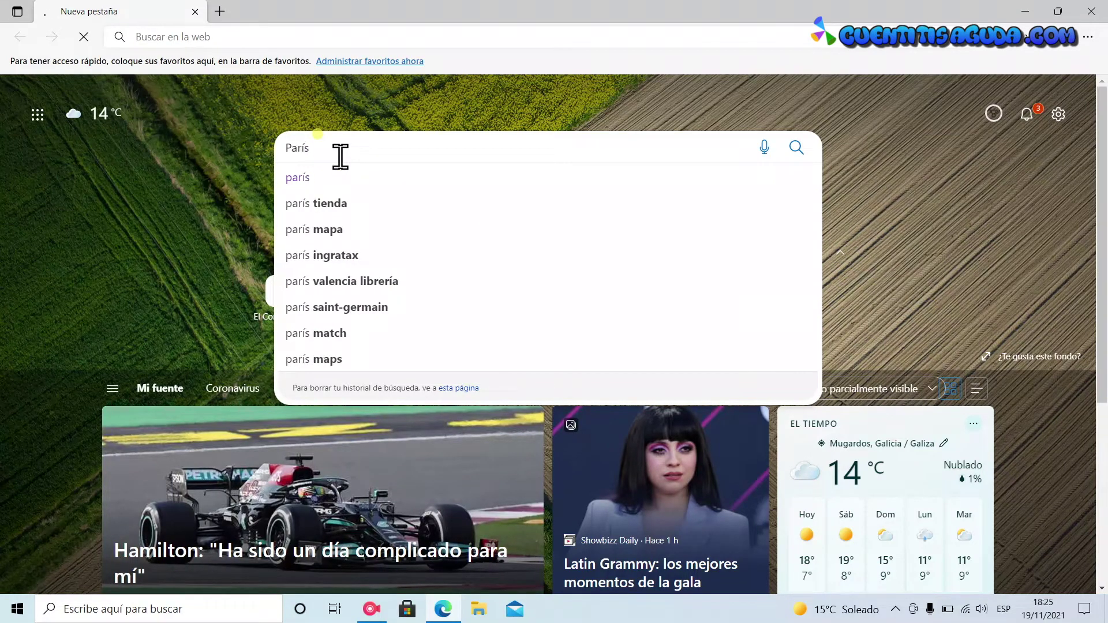
pyautogui.press('Return')
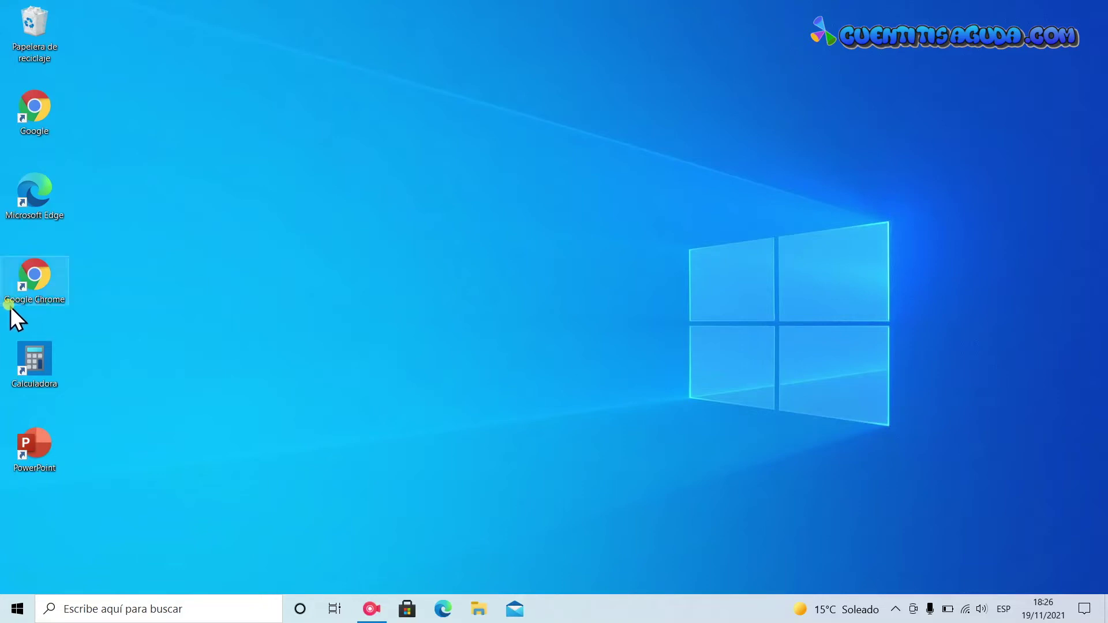
# Pin the desktop's Google Chrome shortcut to the taskbar after Correo.
pyautogui.moveTo(26, 273); pyautogui.dragTo(238, 306)
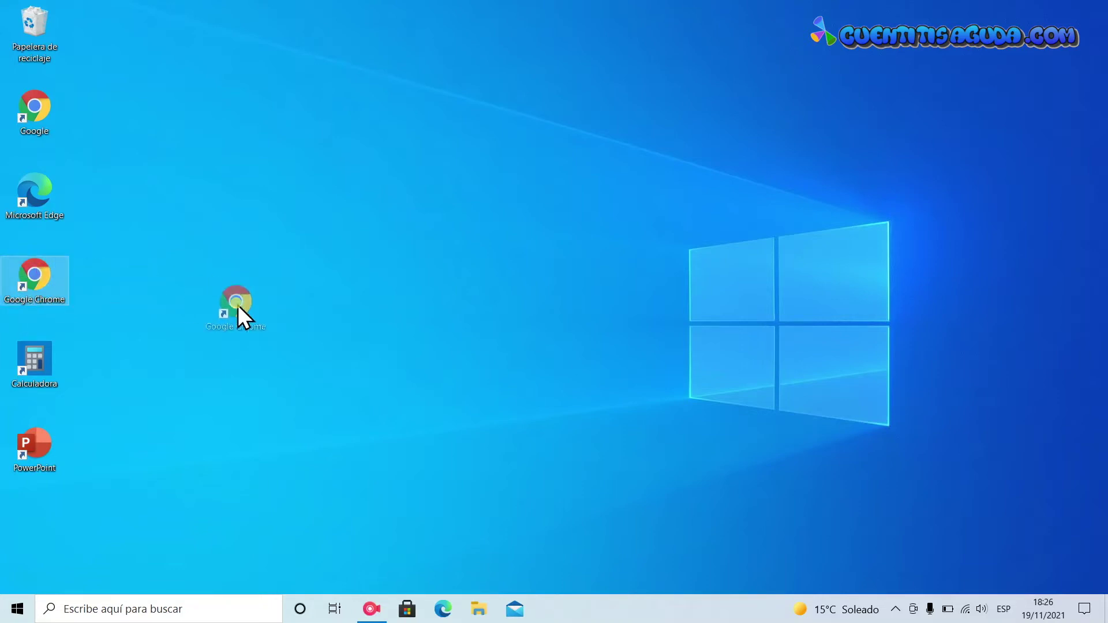
pyautogui.moveTo(570, 583); pyautogui.dragTo(552, 605)
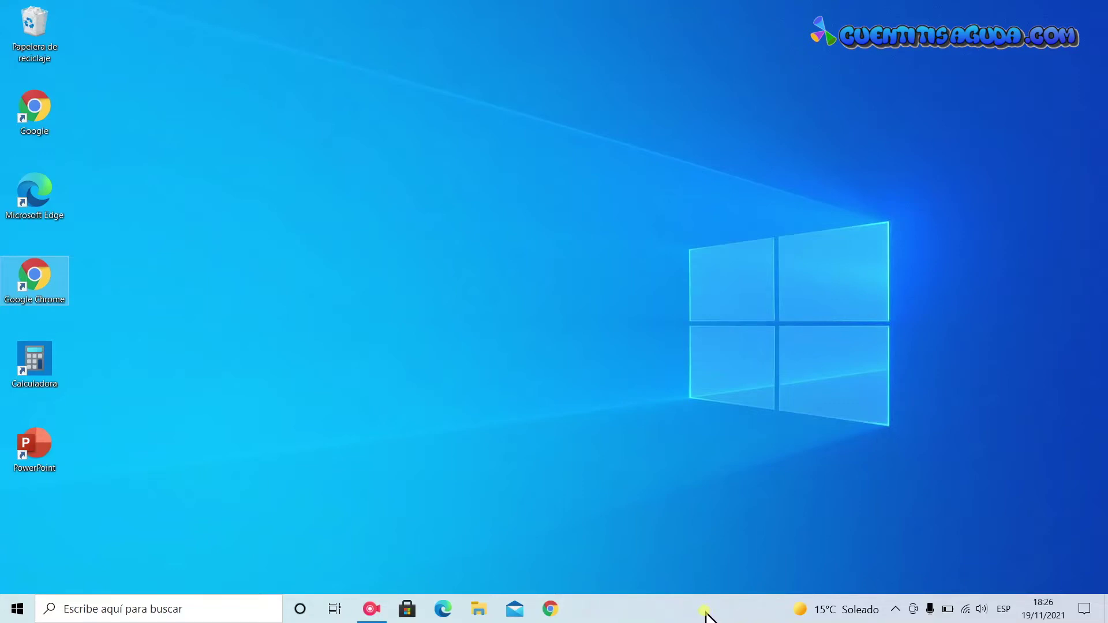
# Open the pinned Correo and Google Chrome apps.
pyautogui.click(511, 616)
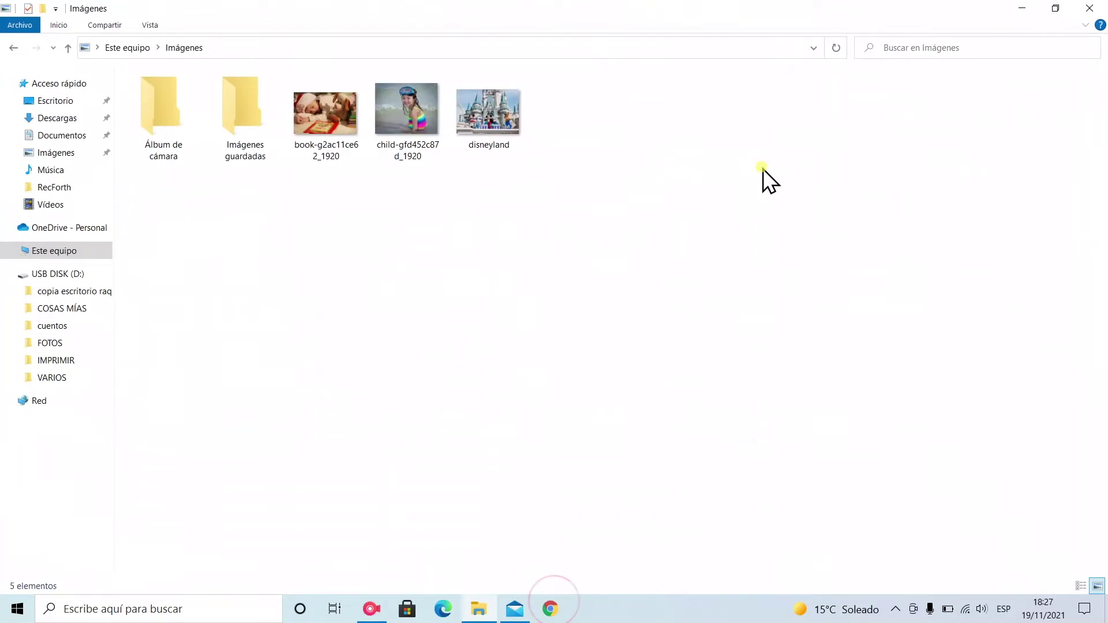
pyautogui.click(548, 612)
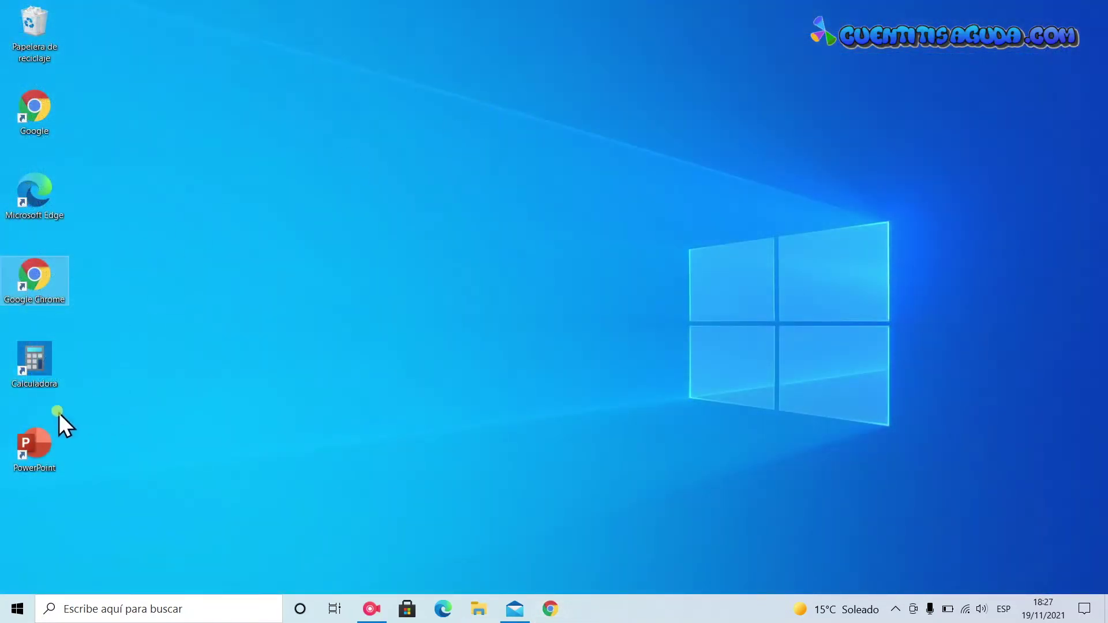
# Pin the desktop's Calculadora shortcut to the taskbar after Google Chrome.
pyautogui.moveTo(47, 358); pyautogui.dragTo(587, 548)
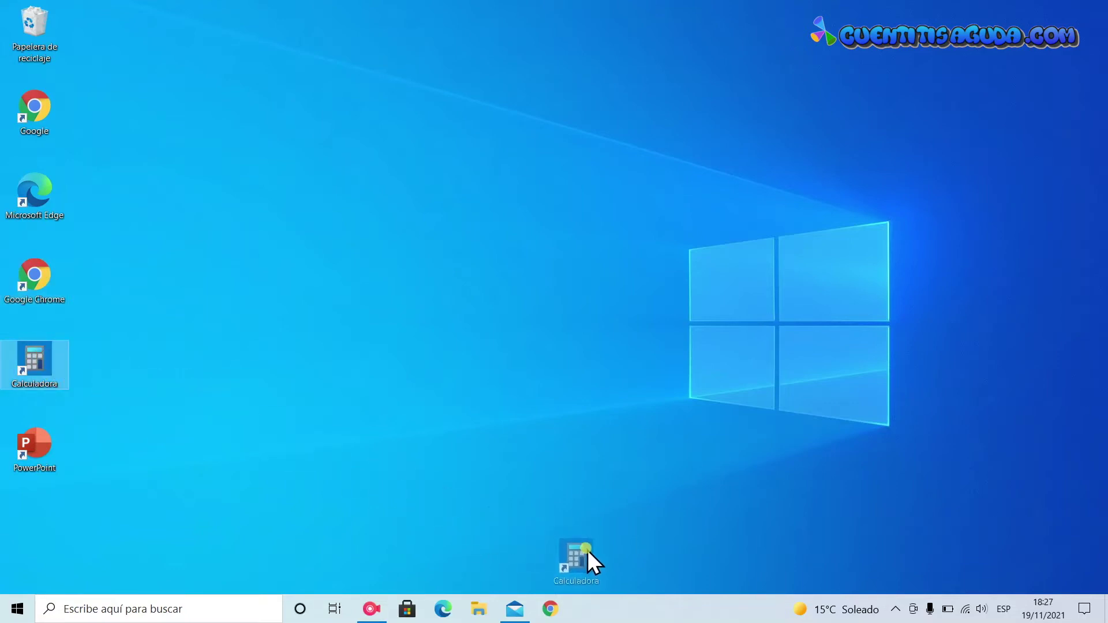
pyautogui.moveTo(607, 600); pyautogui.dragTo(607, 609)
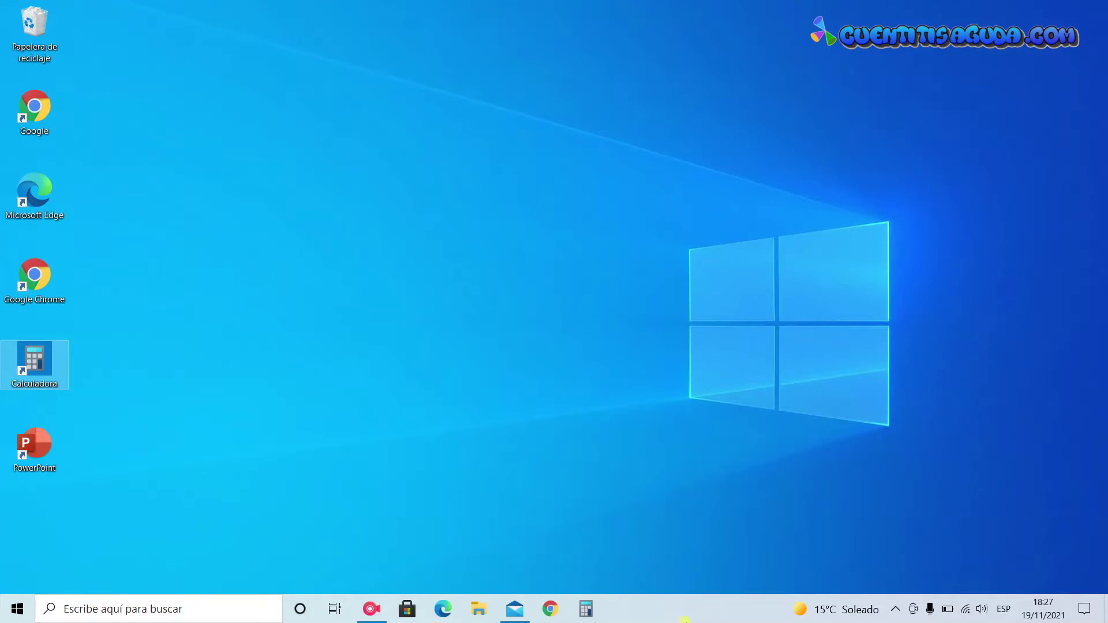
# Open Cortana, greet it by voice with "Hola Cortana", and close the assistant.
pyautogui.click(300, 609)
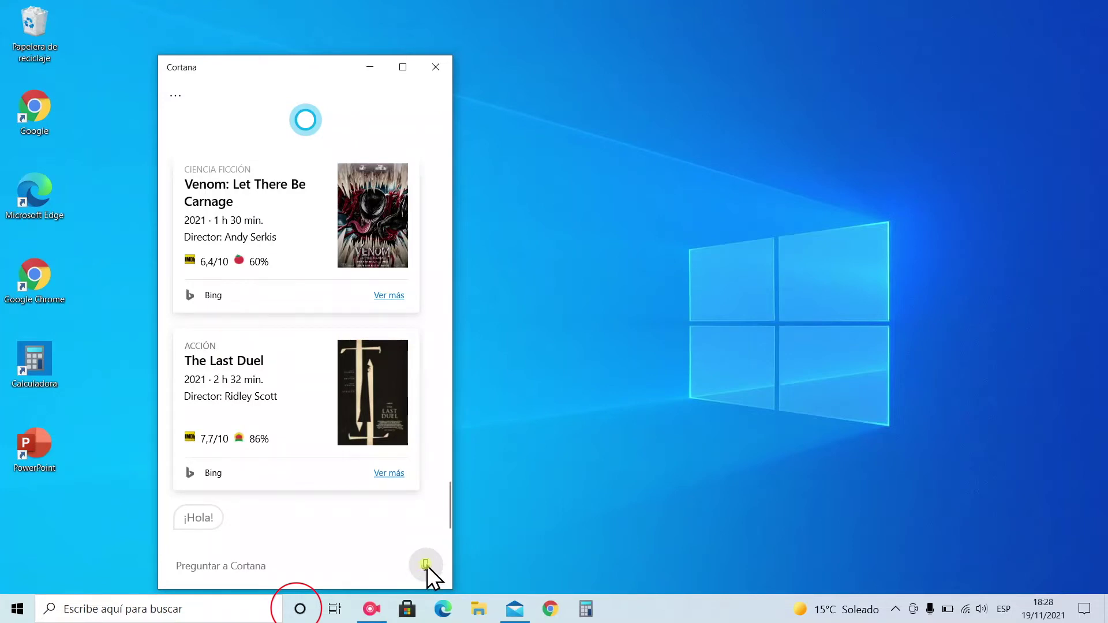
pyautogui.click(425, 566)
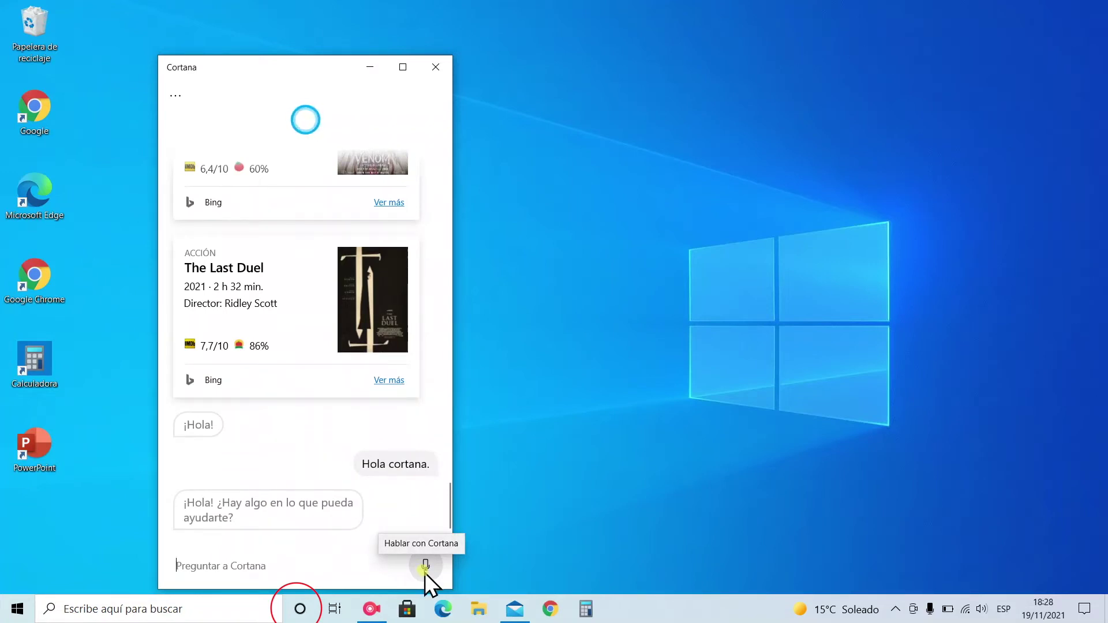
pyautogui.press('Escape')
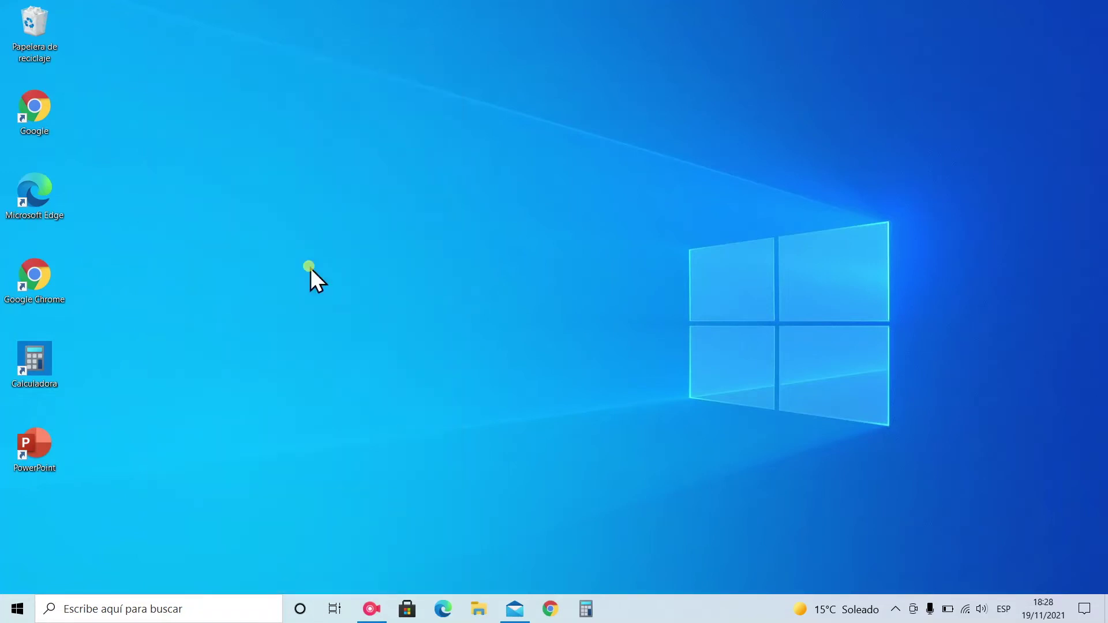
# Search the computer for "disneyland" and open the matching JPG image.
pyautogui.click(126, 609)
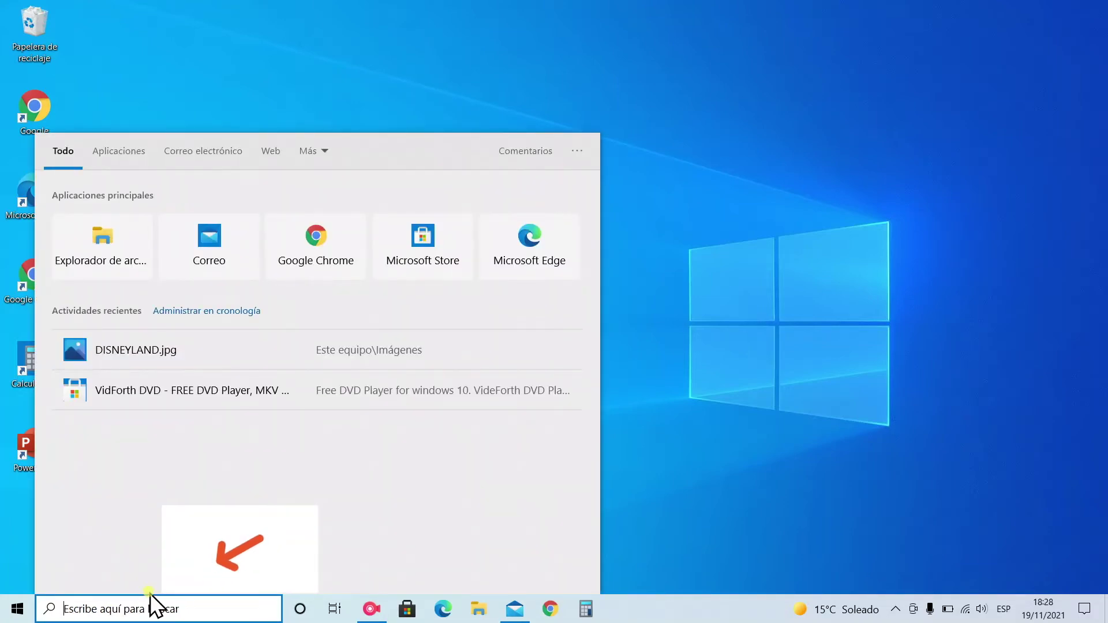
pyautogui.write('di')
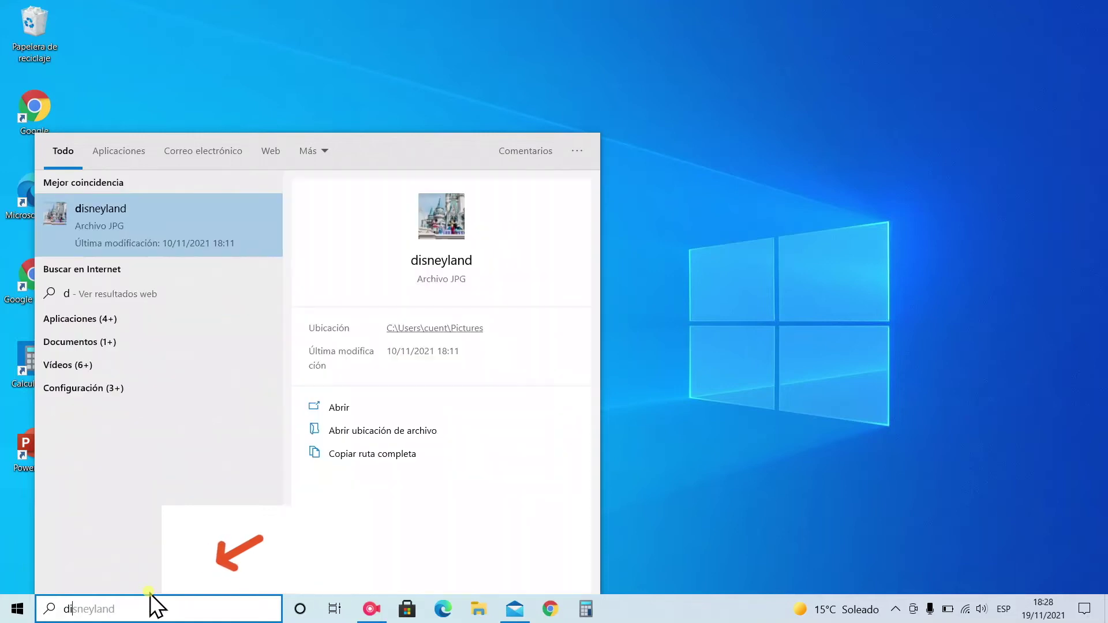
pyautogui.write('sneyland')
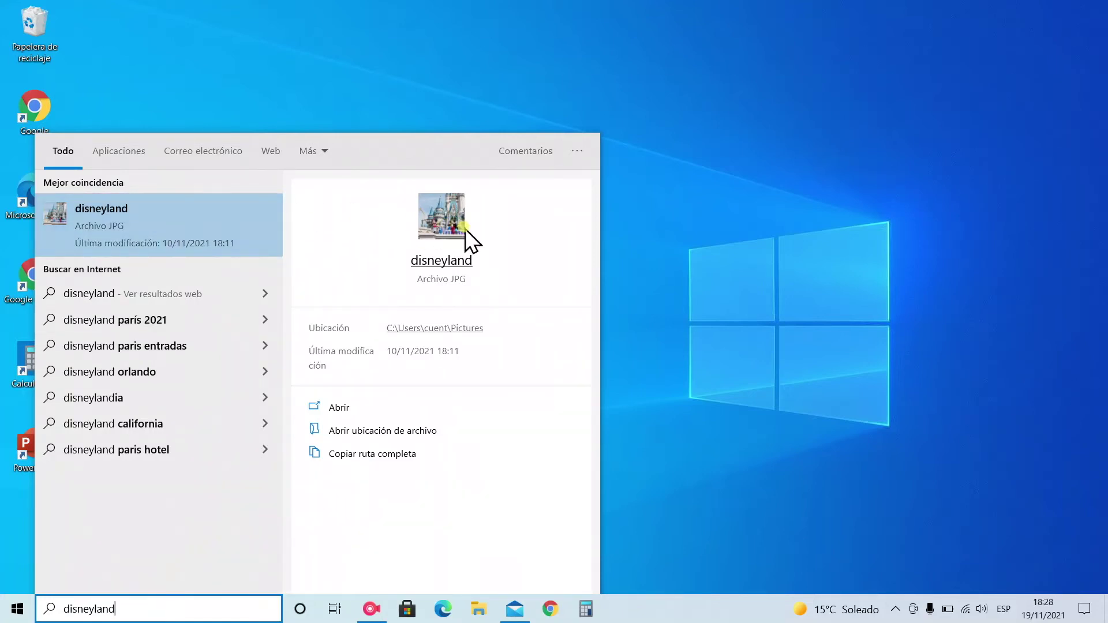
pyautogui.click(465, 264)
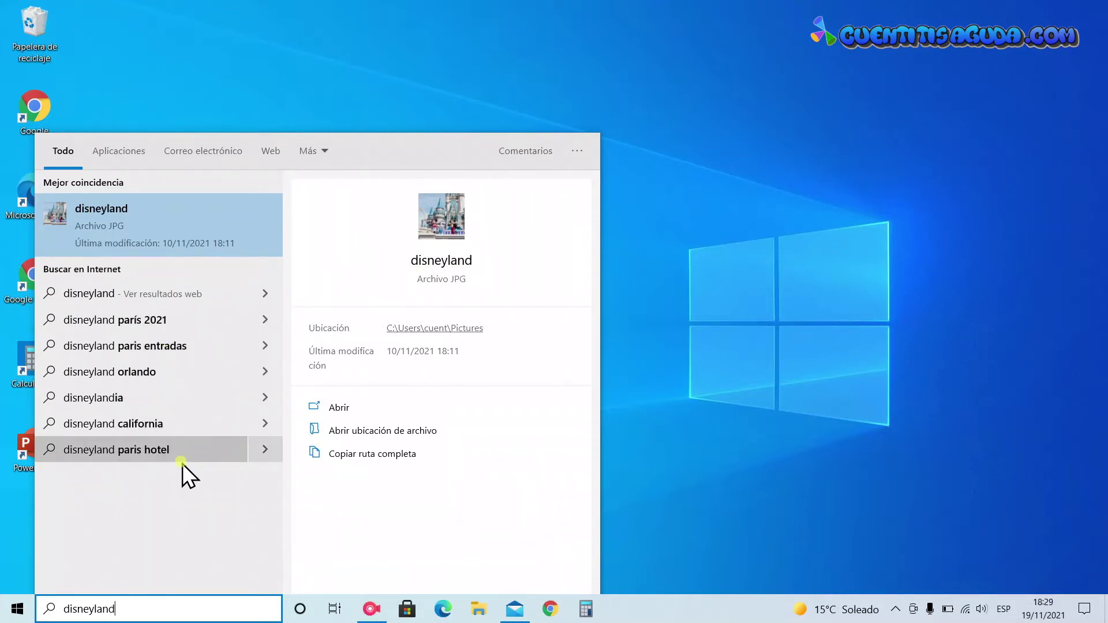
# Run the suggested web search for "disneyland paris entradas".
pyautogui.click(213, 348)
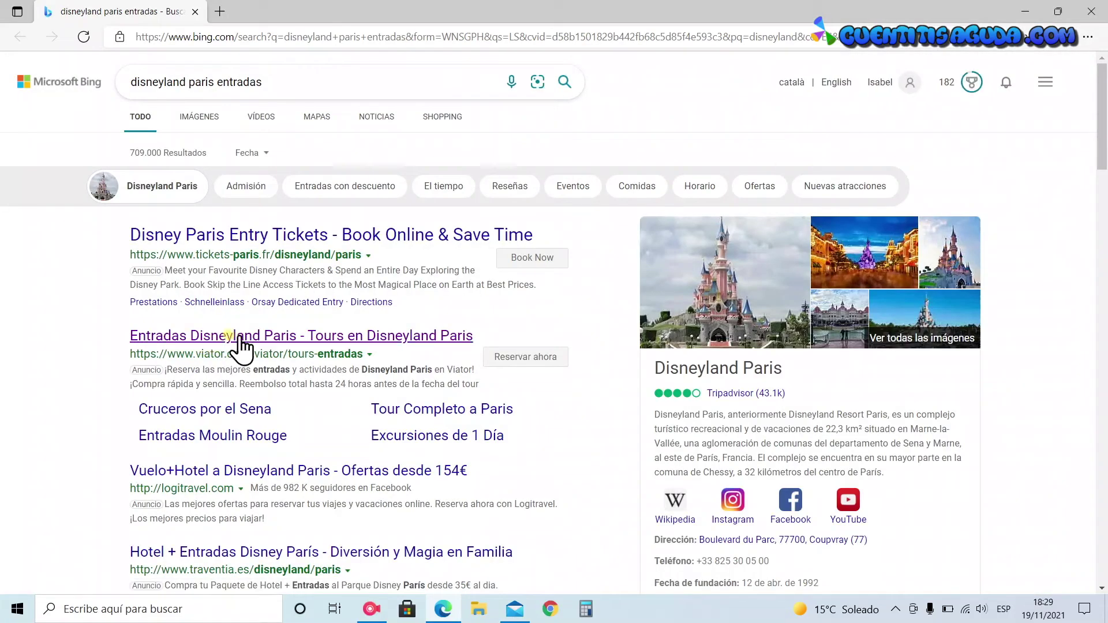